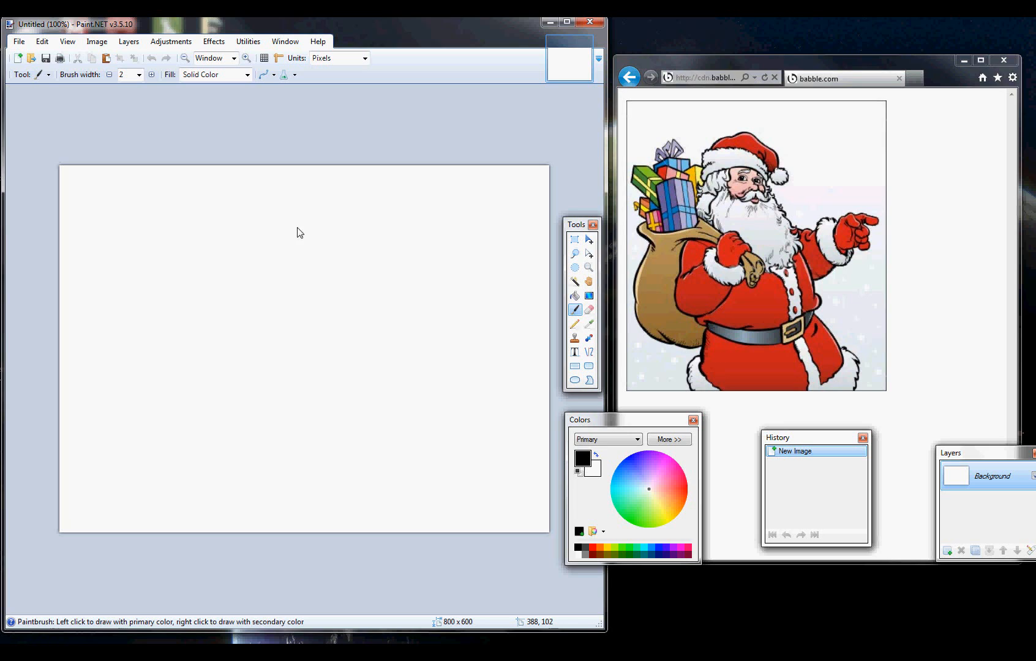
# Draw the rounded outline of Santa's face with the black paintbrush and add the hair block and ear beside it
pyautogui.click(272, 250)
pyautogui.moveTo(273, 250)
pyautogui.mouseDown()
pyautogui.moveTo(265, 281)
pyautogui.moveTo(296, 304)
pyautogui.moveTo(320, 300)
pyautogui.moveTo(330, 279)
pyautogui.moveTo(317, 243)
pyautogui.moveTo(271, 251)
pyautogui.mouseUp()
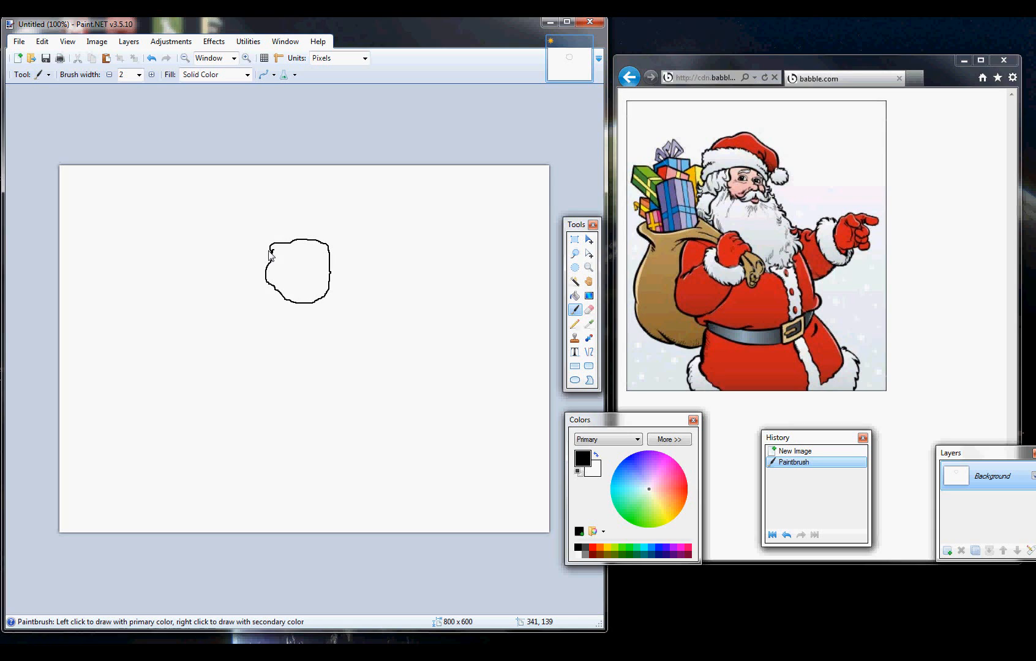
pyautogui.moveTo(268, 242)
pyautogui.mouseDown()
pyautogui.moveTo(229, 244)
pyautogui.moveTo(224, 271)
pyautogui.moveTo(260, 275)
pyautogui.moveTo(217, 268)
pyautogui.mouseUp()
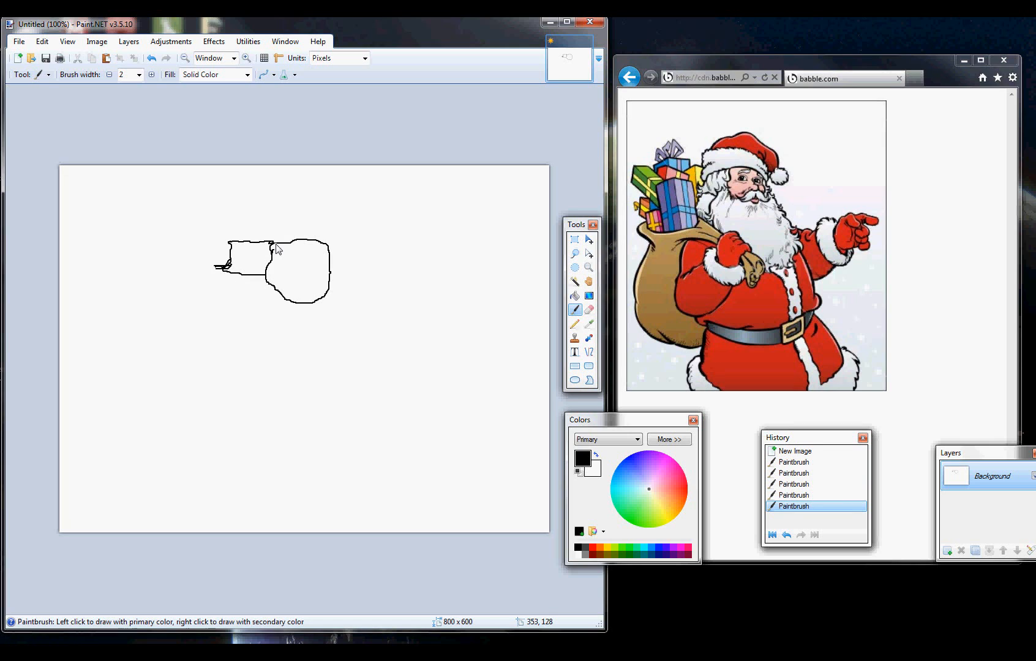
pyautogui.moveTo(275, 245); pyautogui.dragTo(266, 253)
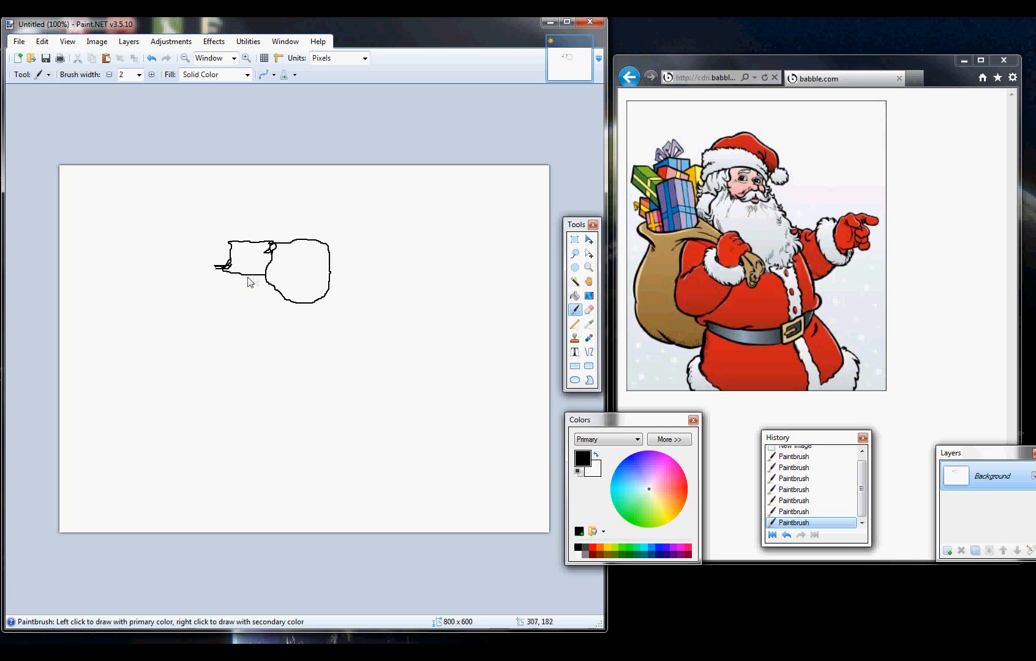
# Draw a long, wavy beard outline hanging below the face and add small curl strokes inside it
pyautogui.moveTo(248, 276)
pyautogui.mouseDown()
pyautogui.moveTo(245, 318)
pyautogui.moveTo(260, 348)
pyautogui.mouseUp()
pyautogui.moveTo(258, 349)
pyautogui.mouseDown()
pyautogui.moveTo(314, 399)
pyautogui.moveTo(349, 401)
pyautogui.moveTo(366, 367)
pyautogui.moveTo(364, 327)
pyautogui.moveTo(330, 288)
pyautogui.mouseUp()
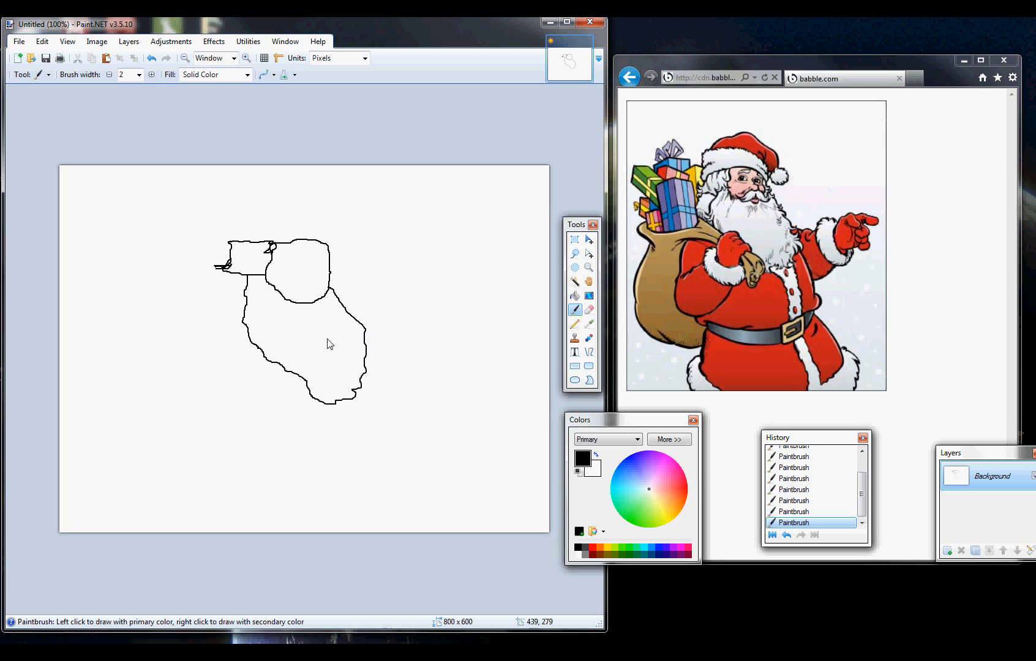
pyautogui.moveTo(332, 334); pyautogui.dragTo(348, 337)
# Draw Santa's hat above the face, with a fur band, a drooping crown and fold lines
pyautogui.moveTo(234, 240)
pyautogui.mouseDown()
pyautogui.moveTo(328, 244)
pyautogui.moveTo(331, 232)
pyautogui.moveTo(238, 222)
pyautogui.moveTo(235, 244)
pyautogui.mouseUp()
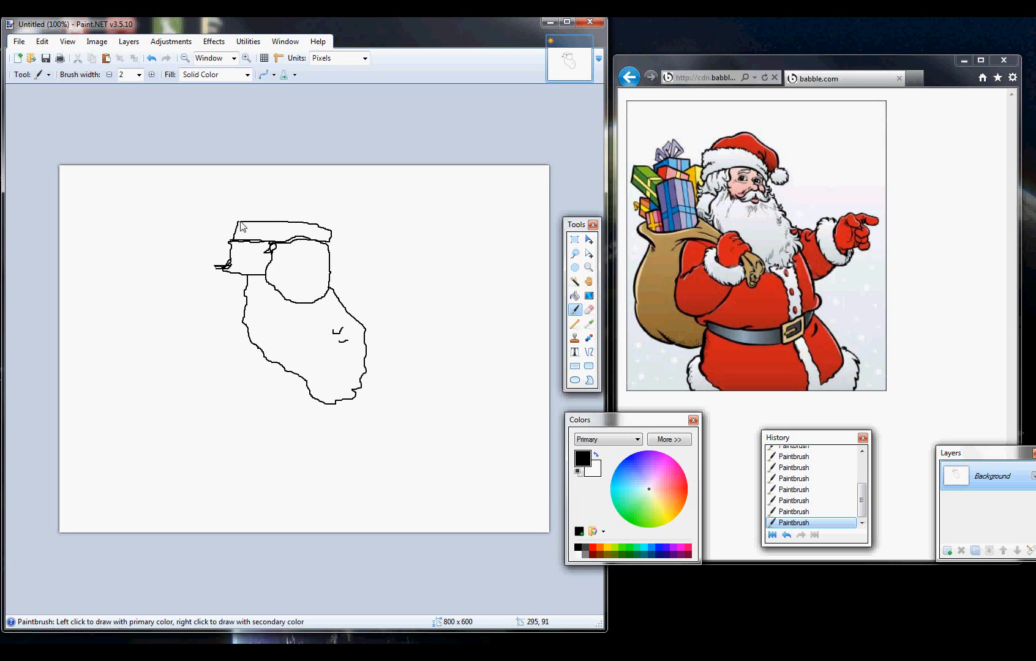
pyautogui.moveTo(238, 230); pyautogui.dragTo(247, 231)
pyautogui.moveTo(244, 222)
pyautogui.mouseDown()
pyautogui.moveTo(299, 199)
pyautogui.moveTo(344, 217)
pyautogui.moveTo(352, 232)
pyautogui.moveTo(342, 235)
pyautogui.mouseUp()
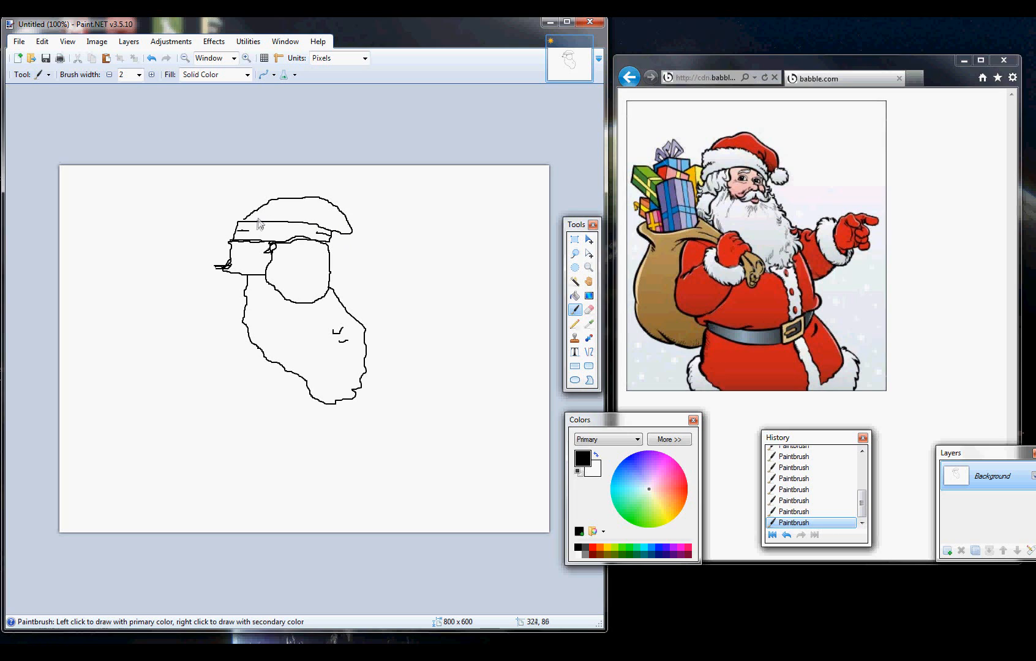
pyautogui.moveTo(256, 222)
pyautogui.mouseDown()
pyautogui.moveTo(334, 220)
pyautogui.moveTo(336, 209)
pyautogui.moveTo(344, 218)
pyautogui.mouseUp()
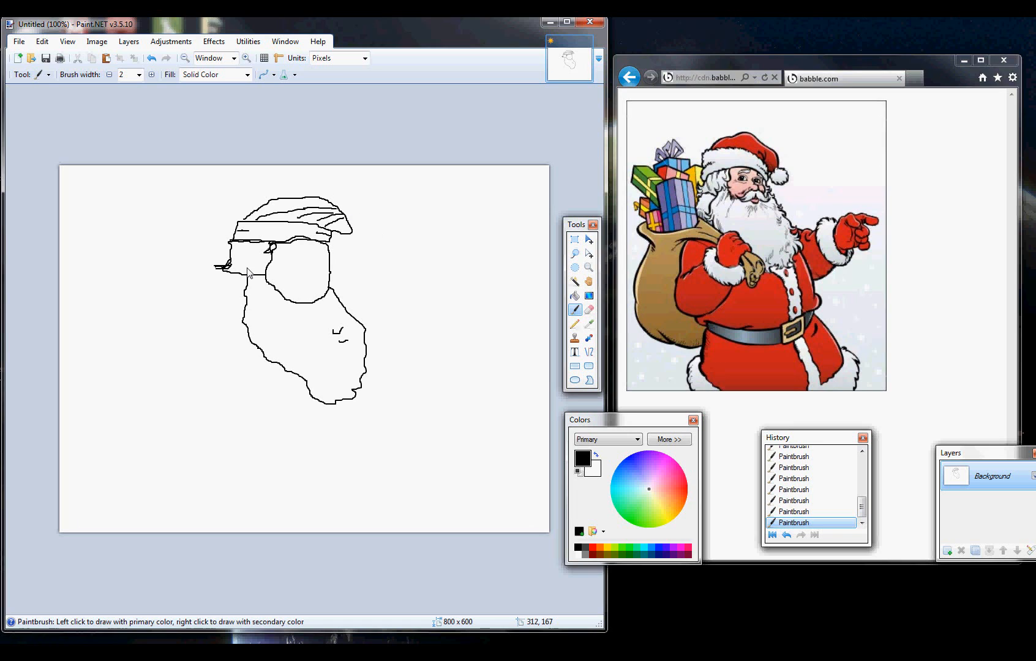
# Draw the collar and the bent arm beside the beard, ending in a cuff and a hand resting on the beard
pyautogui.moveTo(230, 272)
pyautogui.mouseDown()
pyautogui.moveTo(220, 286)
pyautogui.moveTo(245, 296)
pyautogui.moveTo(212, 301)
pyautogui.moveTo(203, 432)
pyautogui.moveTo(227, 433)
pyautogui.moveTo(280, 400)
pyautogui.mouseUp()
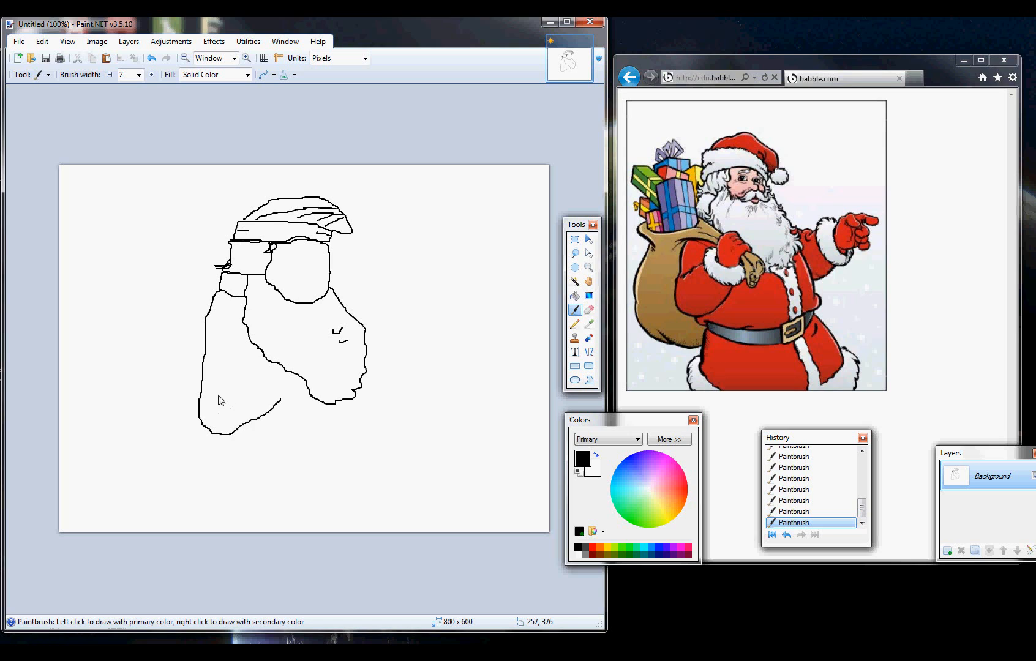
pyautogui.moveTo(224, 390)
pyautogui.mouseDown()
pyautogui.moveTo(256, 385)
pyautogui.moveTo(281, 398)
pyautogui.moveTo(260, 376)
pyautogui.moveTo(288, 392)
pyautogui.moveTo(279, 401)
pyautogui.mouseUp()
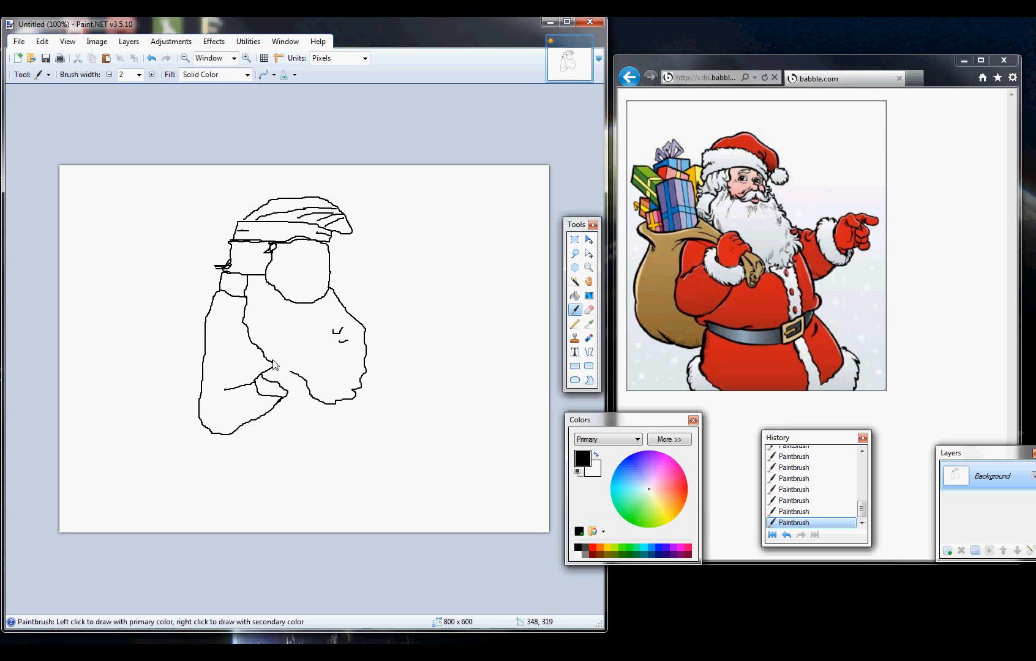
pyautogui.moveTo(273, 354)
pyautogui.mouseDown()
pyautogui.moveTo(296, 353)
pyautogui.moveTo(289, 362)
pyautogui.moveTo(304, 369)
pyautogui.moveTo(292, 392)
pyautogui.mouseUp()
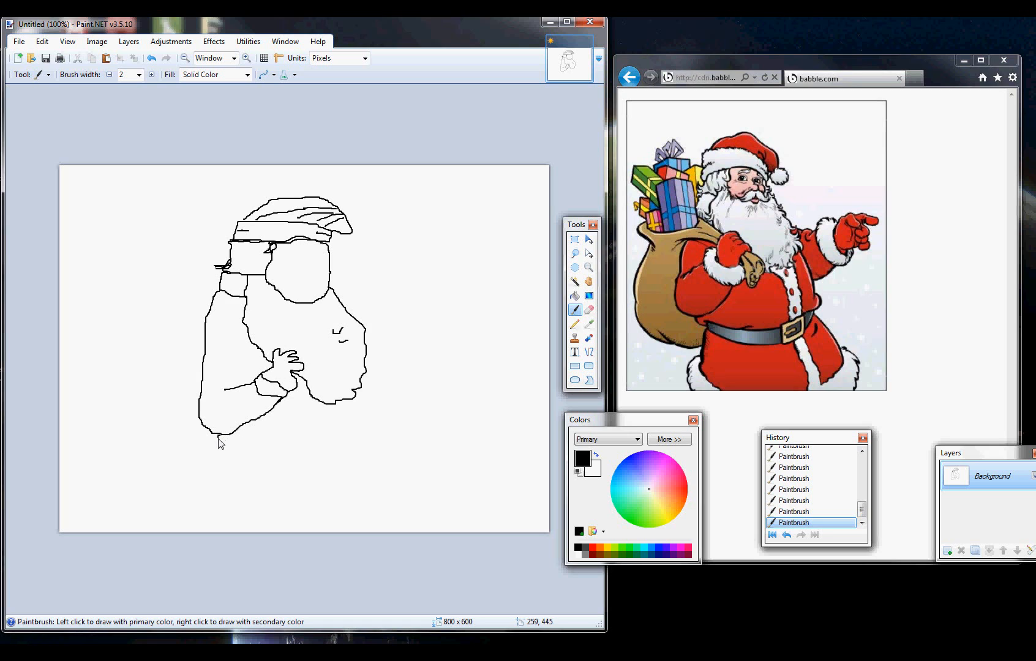
# Outline the torso below the beard and add a vertical front trim with three buttons
pyautogui.moveTo(218, 438)
pyautogui.mouseDown()
pyautogui.moveTo(218, 451)
pyautogui.moveTo(269, 465)
pyautogui.moveTo(348, 465)
pyautogui.moveTo(374, 447)
pyautogui.mouseUp()
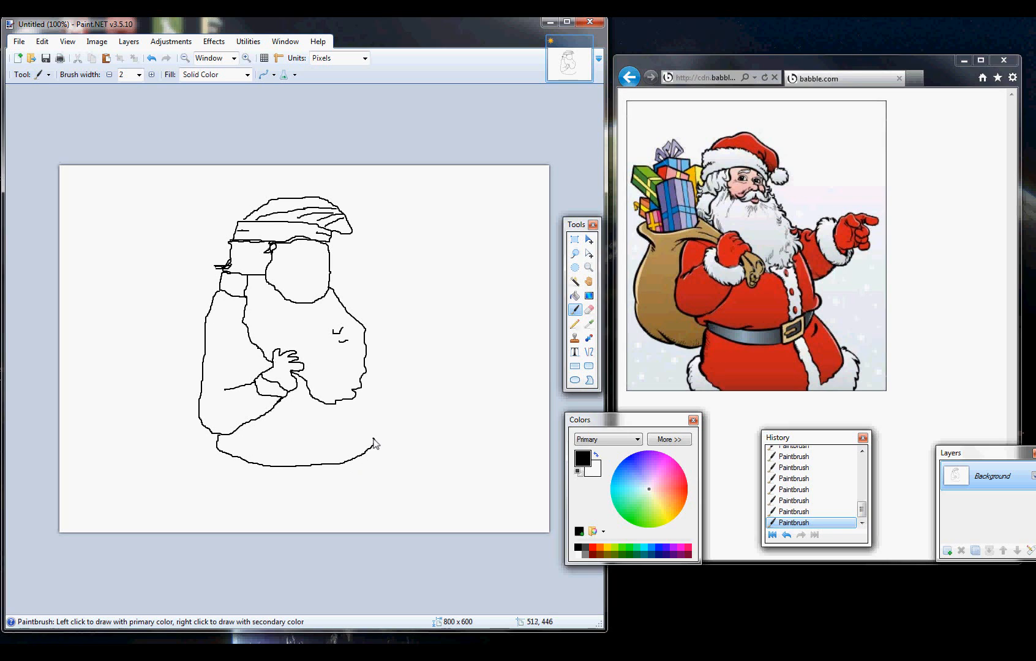
pyautogui.moveTo(370, 419); pyautogui.dragTo(369, 336)
pyautogui.moveTo(323, 404)
pyautogui.mouseDown()
pyautogui.moveTo(323, 464)
pyautogui.moveTo(339, 466)
pyautogui.moveTo(340, 400)
pyautogui.moveTo(334, 446)
pyautogui.mouseUp()
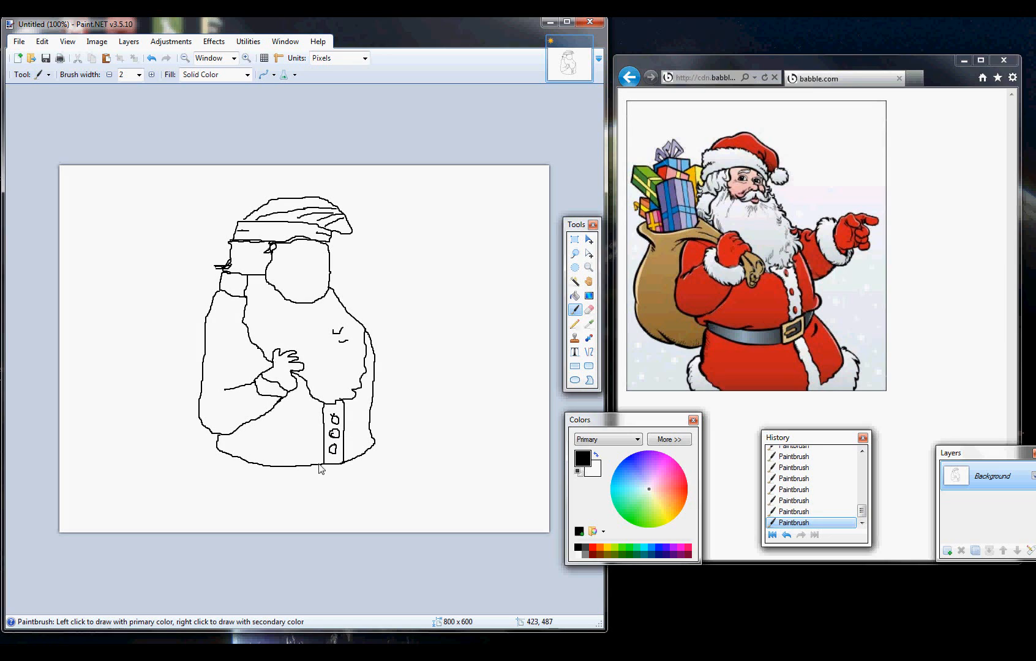
# Draw a curved belt around the waist with a square buckle below the buttoned trim
pyautogui.moveTo(219, 447)
pyautogui.mouseDown()
pyautogui.moveTo(212, 463)
pyautogui.moveTo(230, 477)
pyautogui.moveTo(344, 486)
pyautogui.moveTo(379, 480)
pyautogui.moveTo(379, 443)
pyautogui.mouseUp()
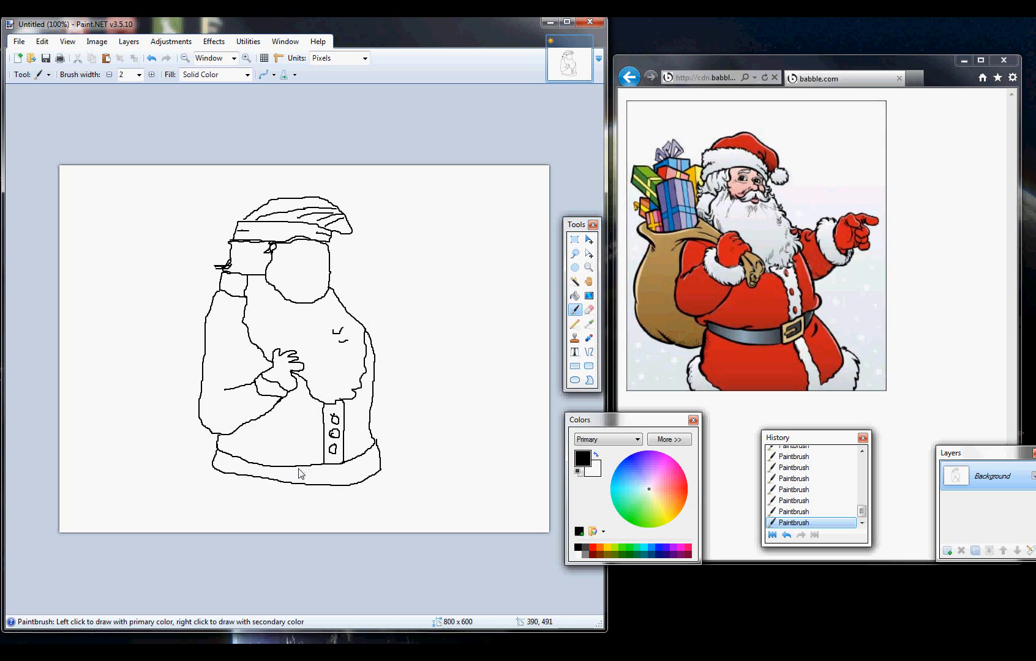
pyautogui.moveTo(299, 466)
pyautogui.mouseDown()
pyautogui.moveTo(298, 484)
pyautogui.moveTo(328, 486)
pyautogui.moveTo(328, 472)
pyautogui.moveTo(299, 468)
pyautogui.mouseUp()
pyautogui.moveTo(302, 473); pyautogui.dragTo(314, 475)
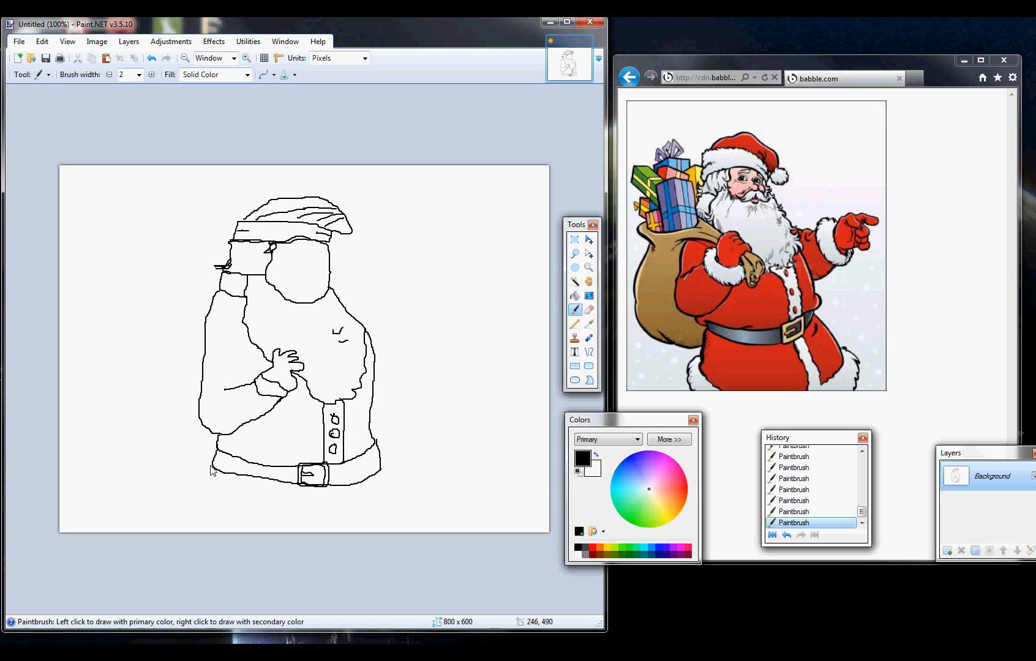
# Draw the flared coat skirt below the belt, with a hem line and the tops of the legs at the canvas edge
pyautogui.moveTo(210, 468); pyautogui.dragTo(205, 508)
pyautogui.moveTo(381, 470); pyautogui.dragTo(411, 519)
pyautogui.moveTo(206, 507)
pyautogui.mouseDown()
pyautogui.moveTo(204, 523)
pyautogui.moveTo(259, 530)
pyautogui.mouseUp()
pyautogui.moveTo(374, 526); pyautogui.dragTo(419, 521)
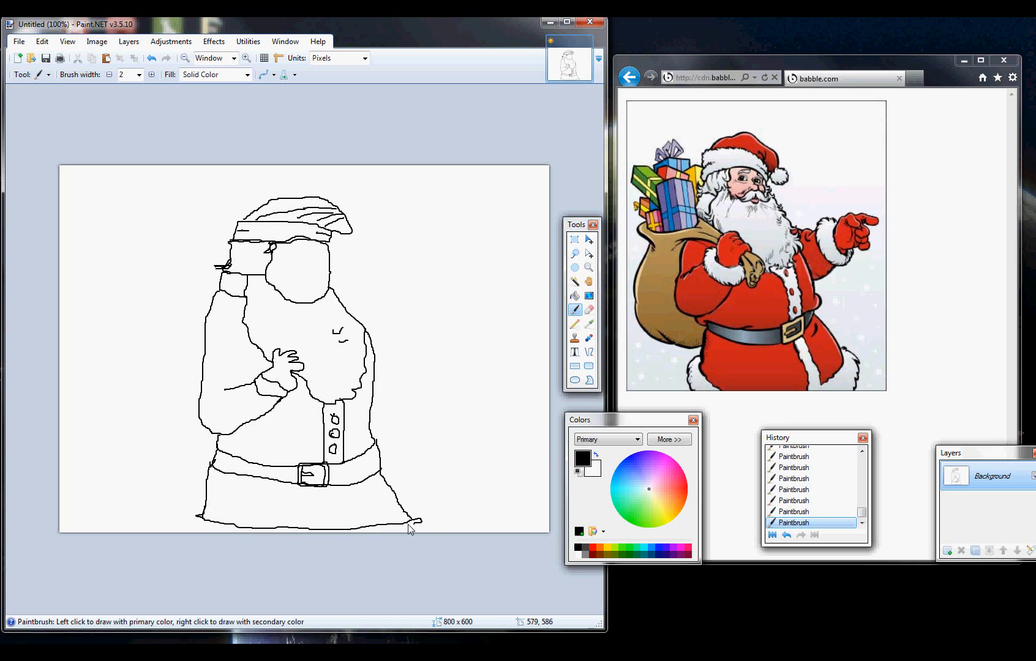
pyautogui.moveTo(197, 517); pyautogui.dragTo(234, 528)
pyautogui.moveTo(378, 530); pyautogui.dragTo(396, 527)
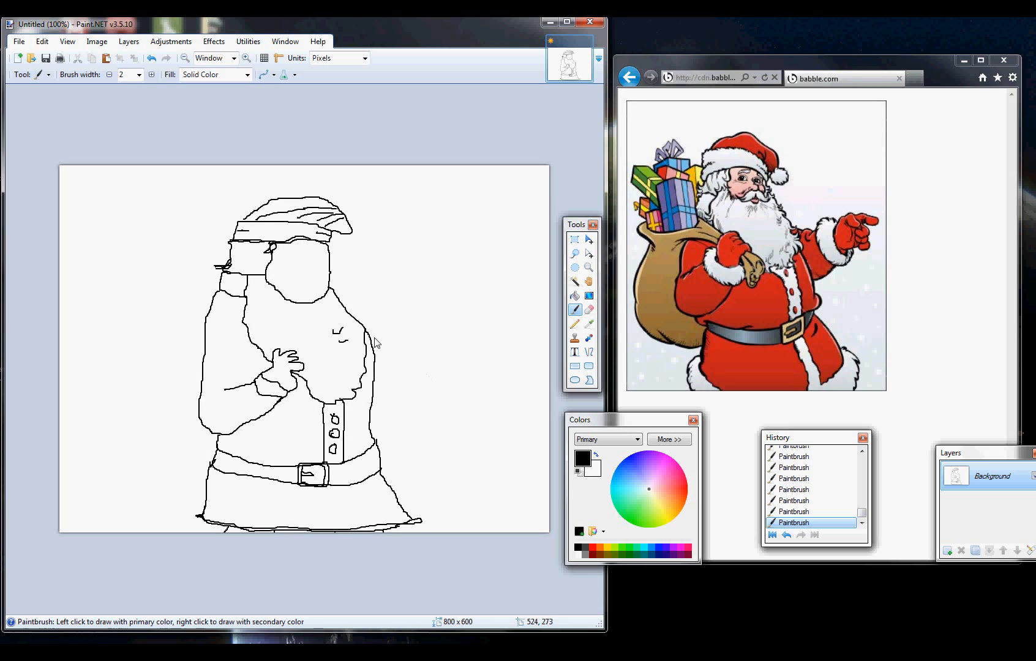
# Draw the outstretched arm with a fur cuff and a pointing hand, including the curled fingers and knuckle lines
pyautogui.moveTo(366, 330); pyautogui.dragTo(419, 323)
pyautogui.moveTo(374, 370)
pyautogui.mouseDown()
pyautogui.moveTo(443, 367)
pyautogui.moveTo(443, 315)
pyautogui.moveTo(499, 321)
pyautogui.moveTo(473, 329)
pyautogui.moveTo(492, 341)
pyautogui.moveTo(490, 362)
pyautogui.moveTo(445, 362)
pyautogui.moveTo(487, 355)
pyautogui.mouseUp()
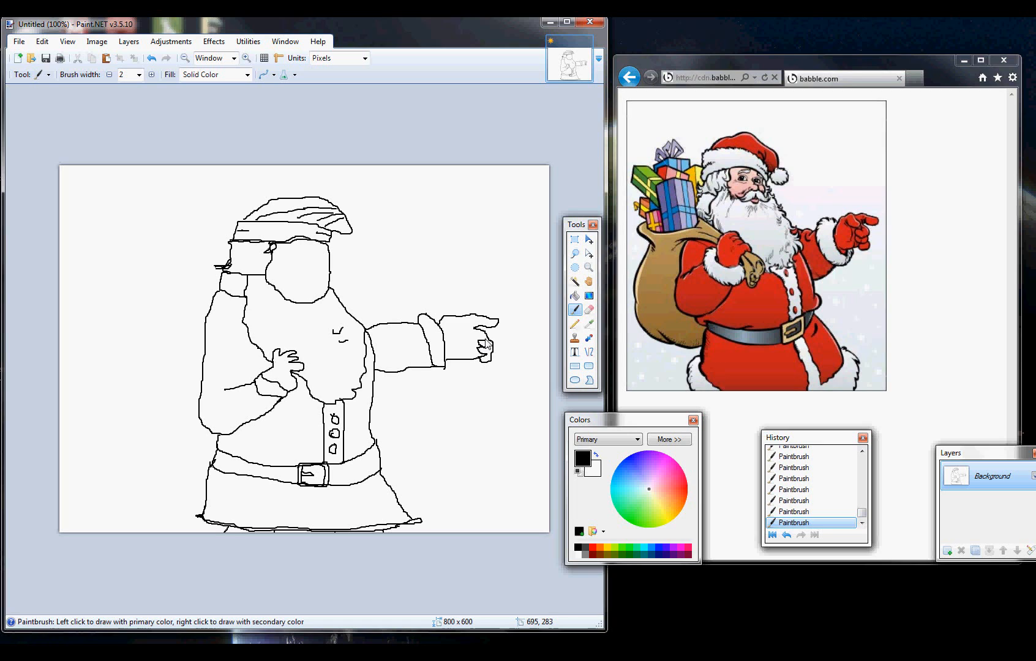
pyautogui.moveTo(479, 342); pyautogui.dragTo(481, 336)
pyautogui.moveTo(458, 336); pyautogui.dragTo(456, 350)
# Draw the facial features inside the face outline: eyebrows, eyes, nose, moustache and mouth
pyautogui.moveTo(287, 250)
pyautogui.mouseDown()
pyautogui.moveTo(321, 257)
pyautogui.moveTo(312, 247)
pyautogui.mouseUp()
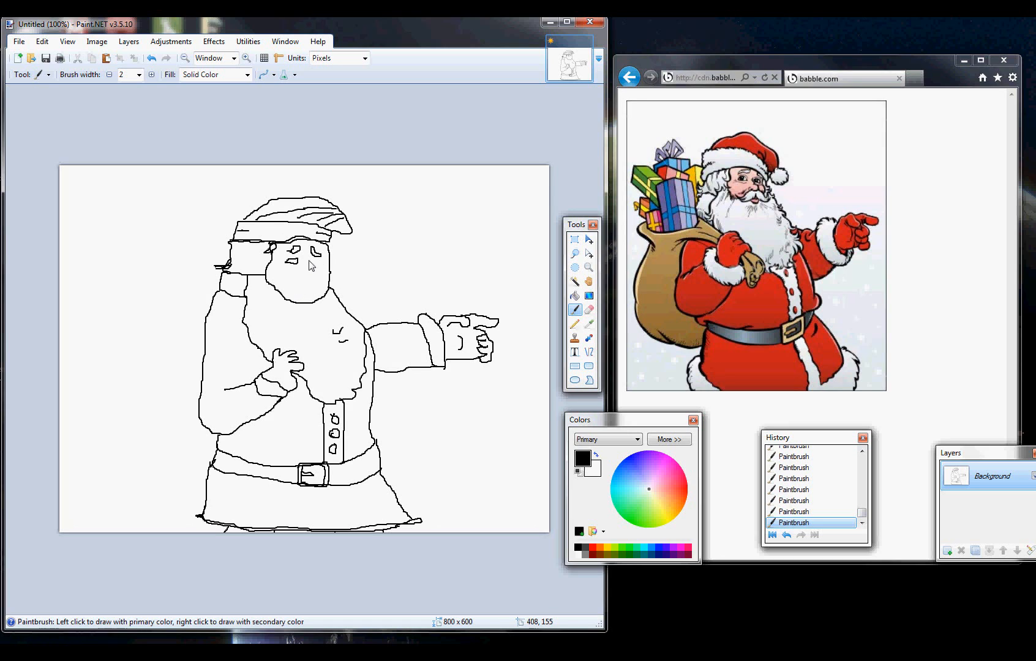
pyautogui.moveTo(309, 260); pyautogui.dragTo(312, 261)
pyautogui.moveTo(309, 272); pyautogui.dragTo(301, 277)
pyautogui.moveTo(292, 294)
pyautogui.mouseDown()
pyautogui.moveTo(328, 294)
pyautogui.moveTo(305, 280)
pyautogui.mouseUp()
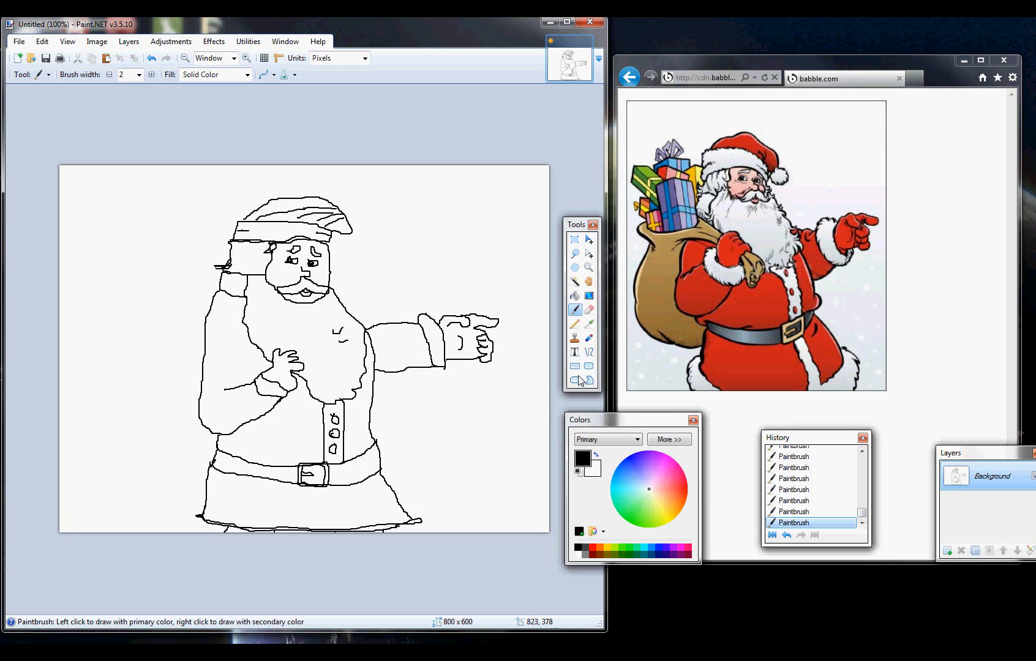
# Fill both sleeves, the coat's torso and the coat skirt with red using the Paint Bucket
pyautogui.moveTo(672, 486); pyautogui.dragTo(690, 495)
pyautogui.click(575, 296)
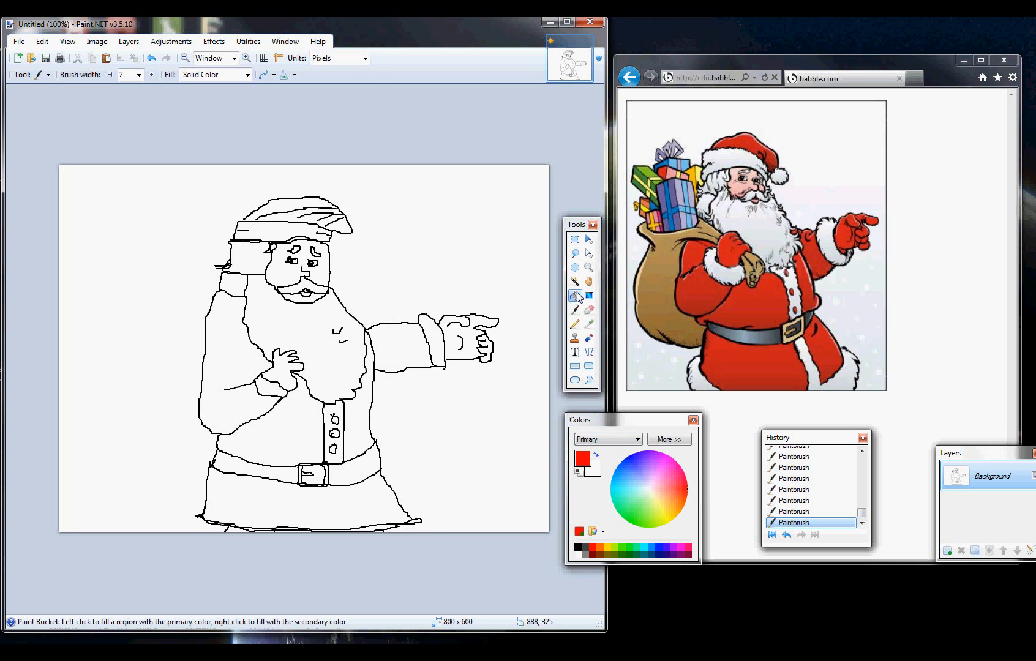
pyautogui.click(247, 366)
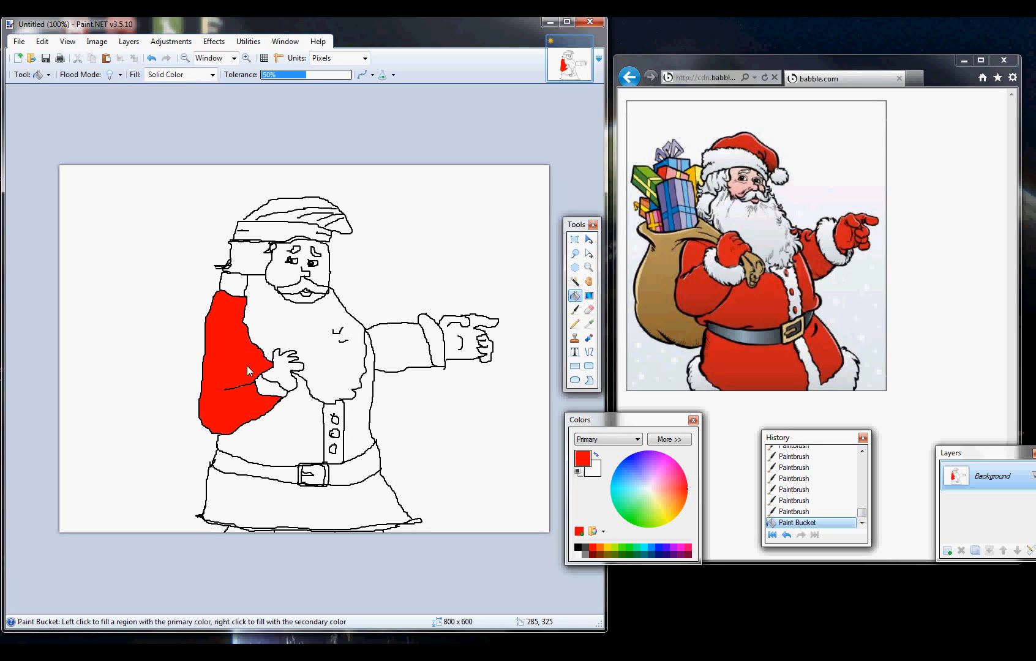
pyautogui.click(293, 423)
pyautogui.click(367, 367)
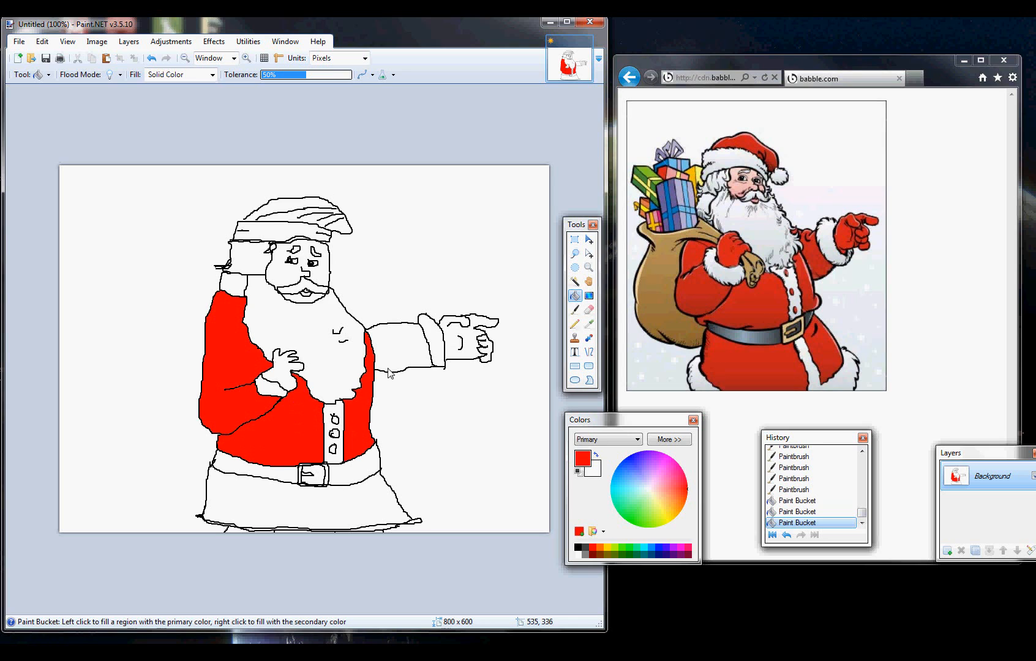
pyautogui.click(397, 363)
pyautogui.click(369, 499)
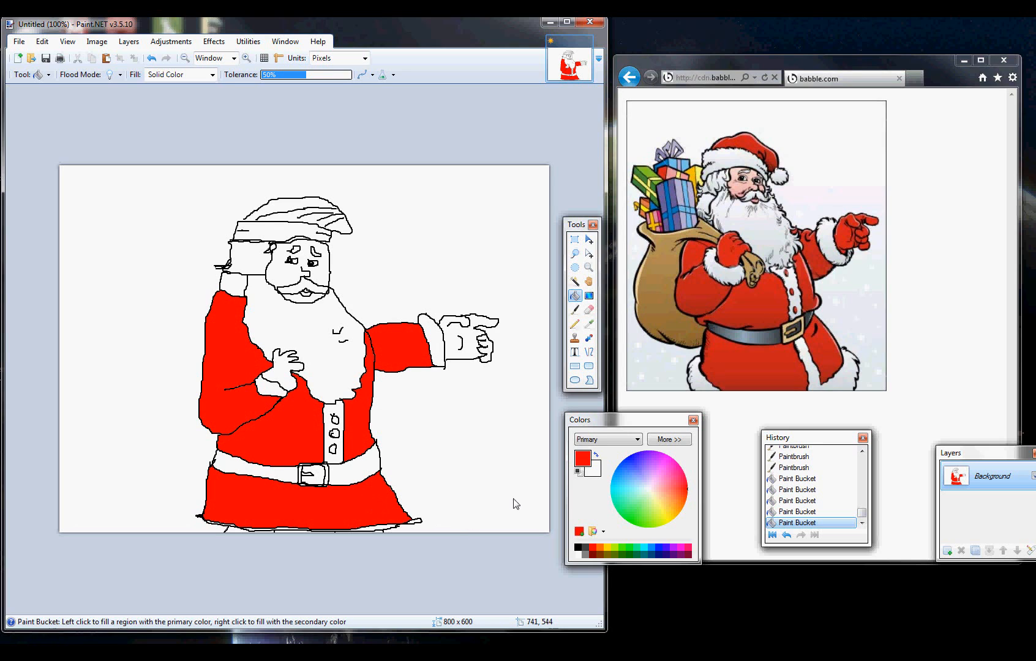
# Refill the coat skirt below the belt with a lighter orange-red
pyautogui.click(680, 492)
pyautogui.click(676, 492)
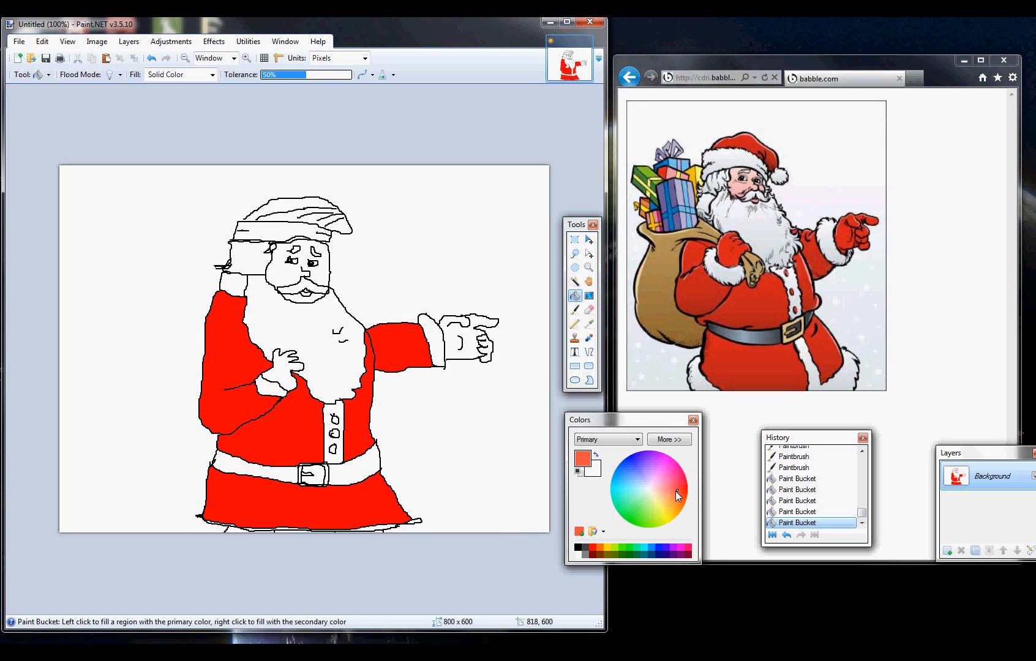
pyautogui.click(339, 494)
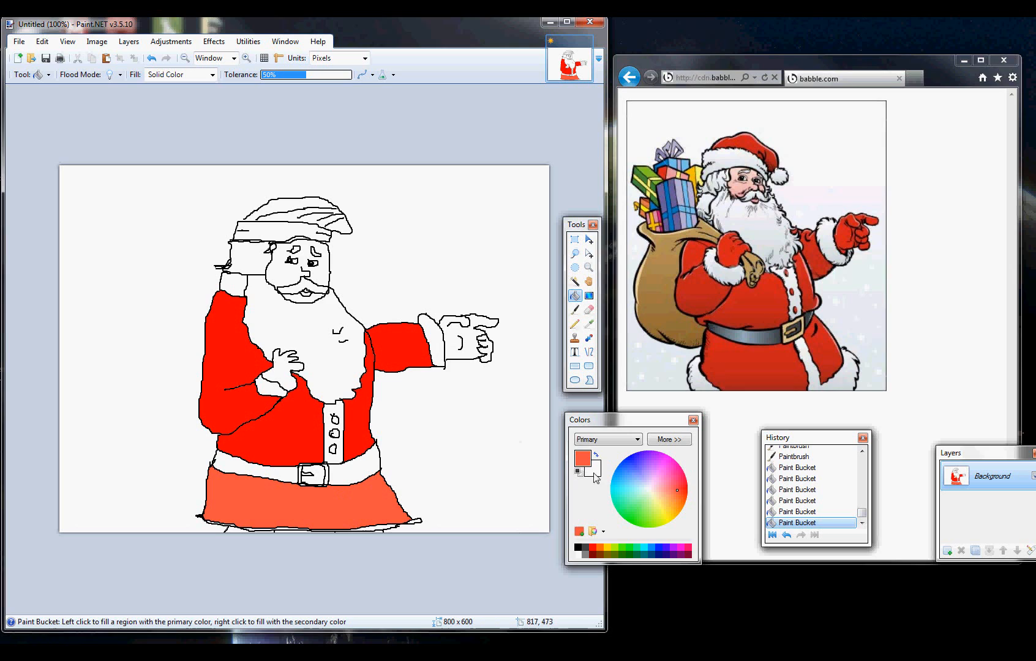
# Fill the belt on both sides of the buckle and the inside of the buckle with black
pyautogui.click(578, 548)
pyautogui.click(346, 478)
pyautogui.click(287, 481)
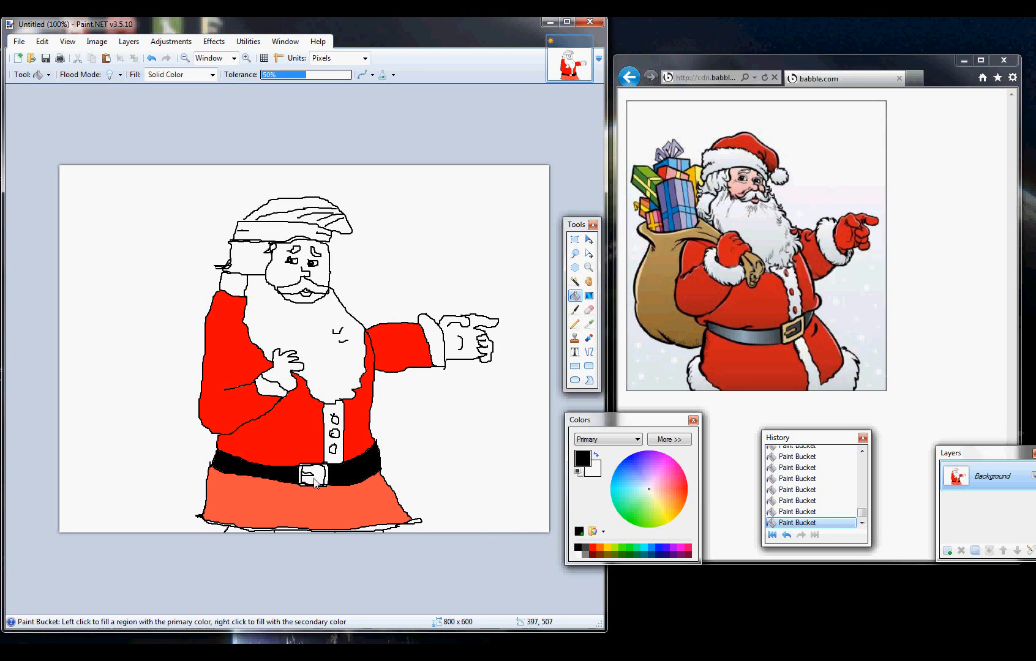
pyautogui.click(314, 482)
# Fill the three coat buttons, the hat crown and the background around Santa with red
pyautogui.click(687, 488)
pyautogui.click(335, 419)
pyautogui.click(335, 434)
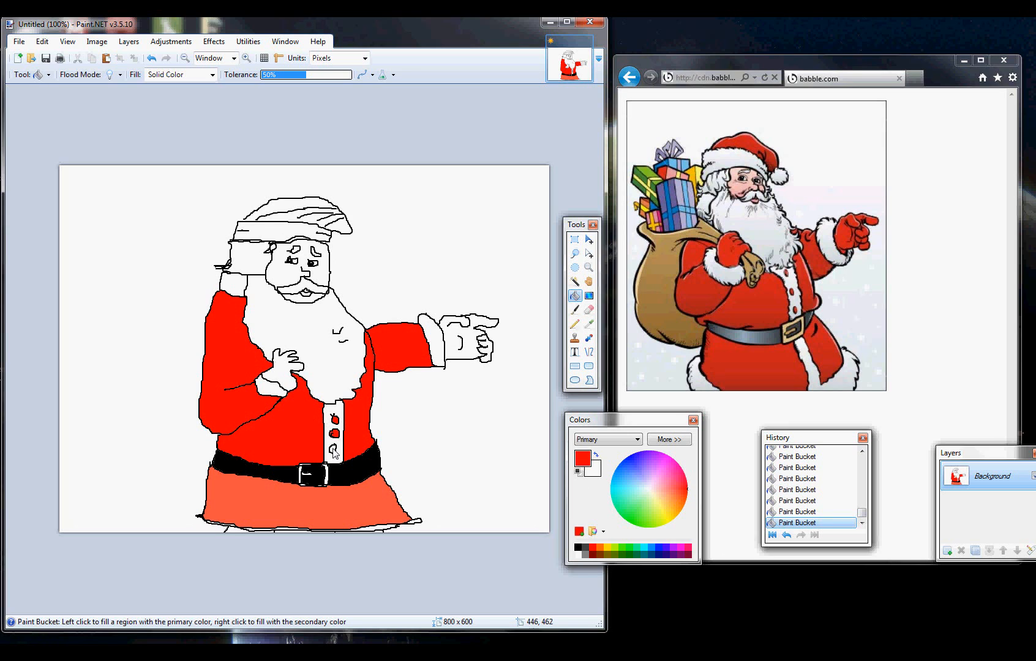
pyautogui.click(333, 450)
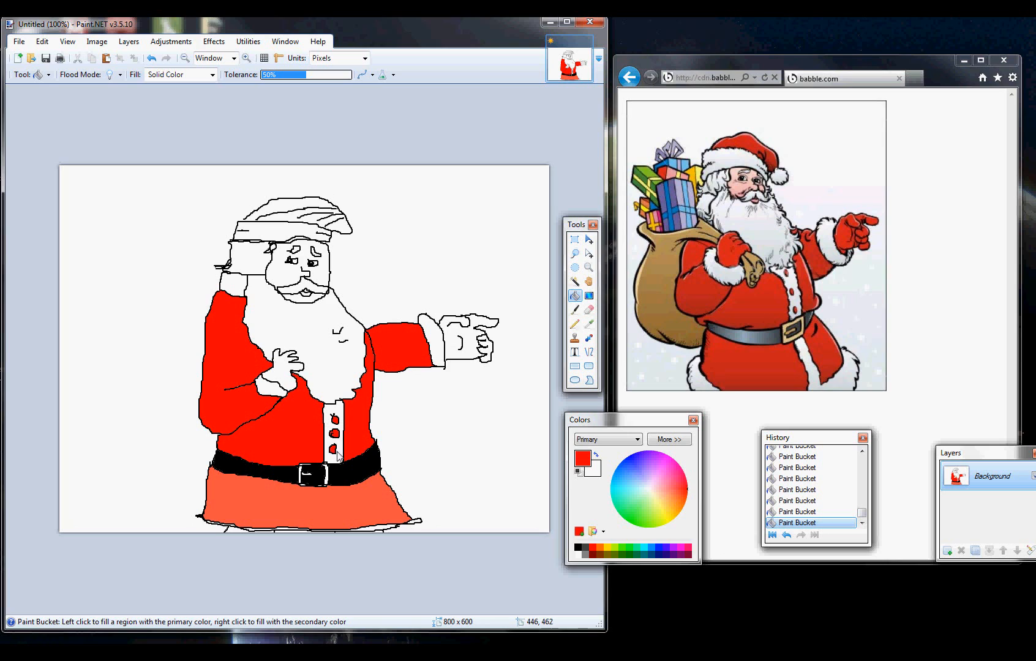
pyautogui.click(293, 217)
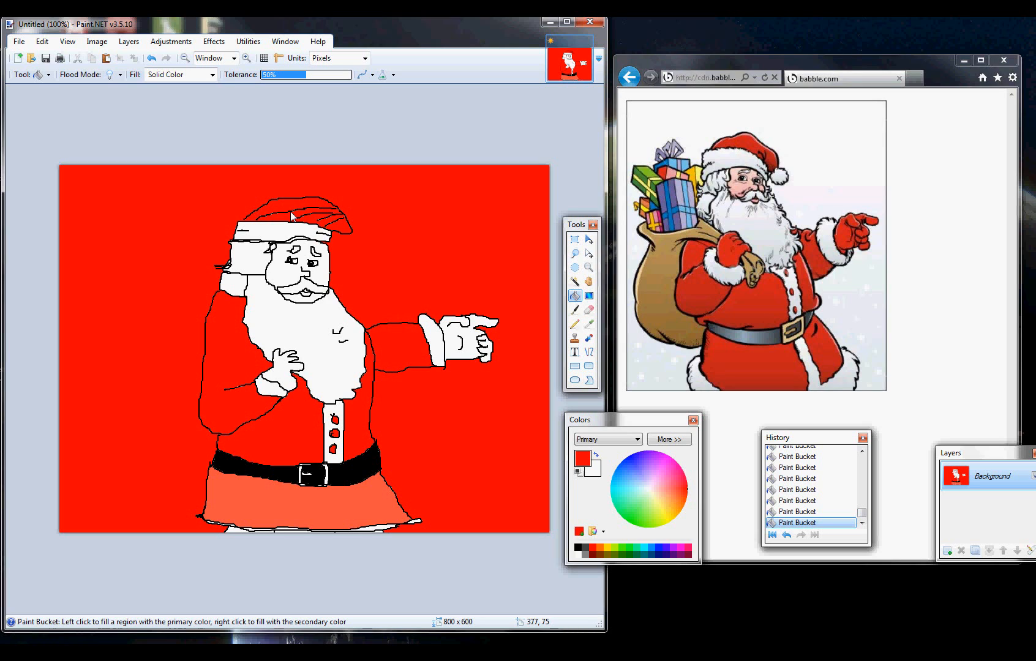
# Fill the face, the chin below the moustache and the legs under the coat hem with a light orange skin tone
pyautogui.click(675, 498)
pyautogui.moveTo(672, 499); pyautogui.dragTo(667, 501)
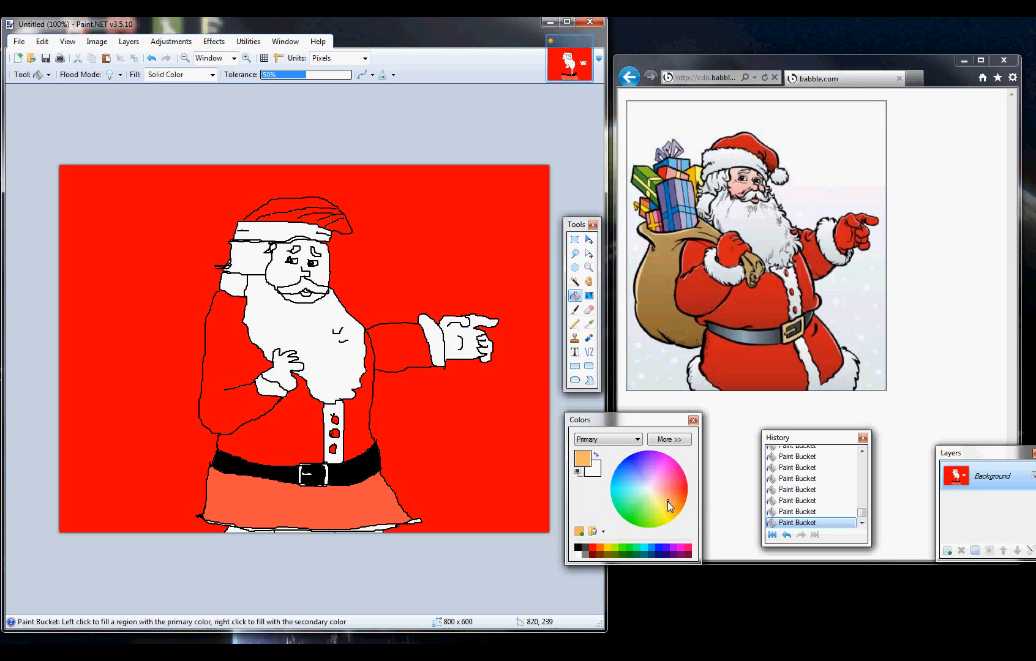
pyautogui.click(278, 275)
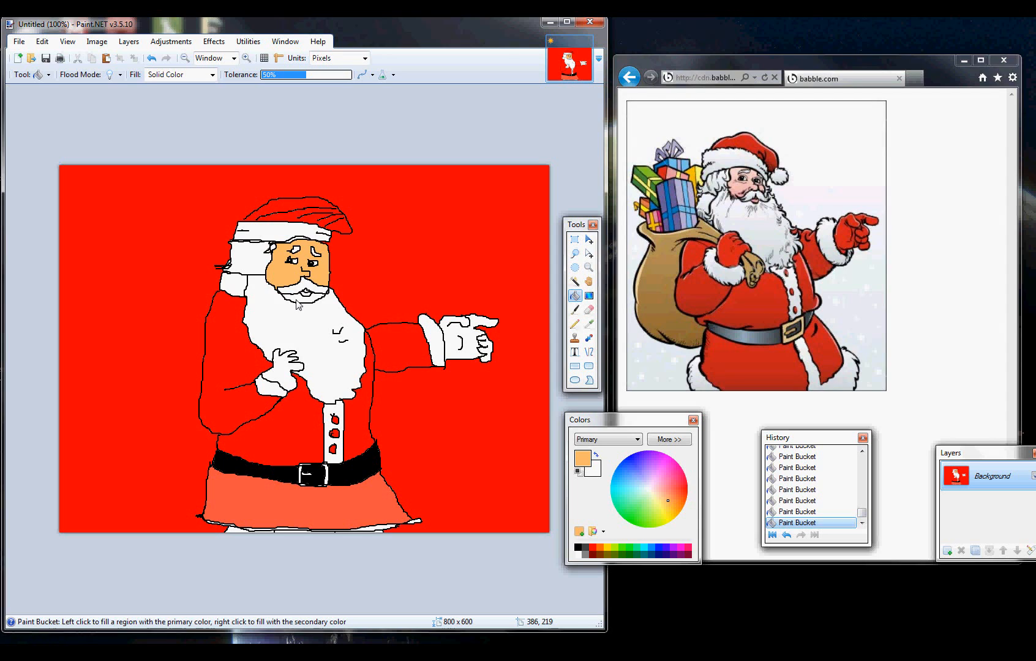
pyautogui.click(307, 300)
pyautogui.click(235, 530)
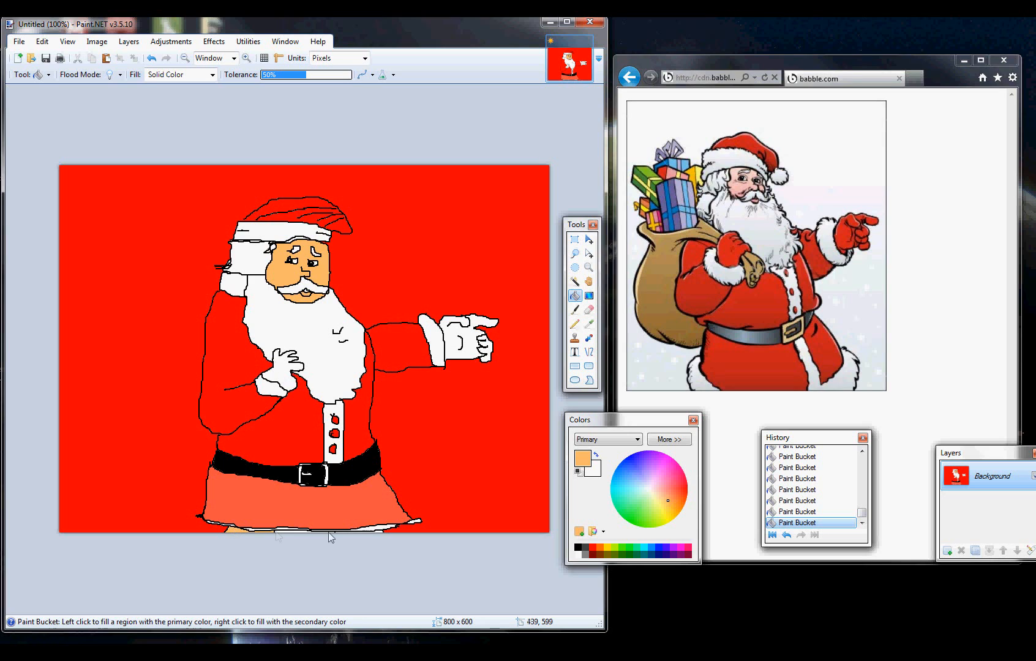
pyautogui.click(379, 531)
# Set the primary color to red
pyautogui.moveTo(667, 491); pyautogui.dragTo(688, 490)
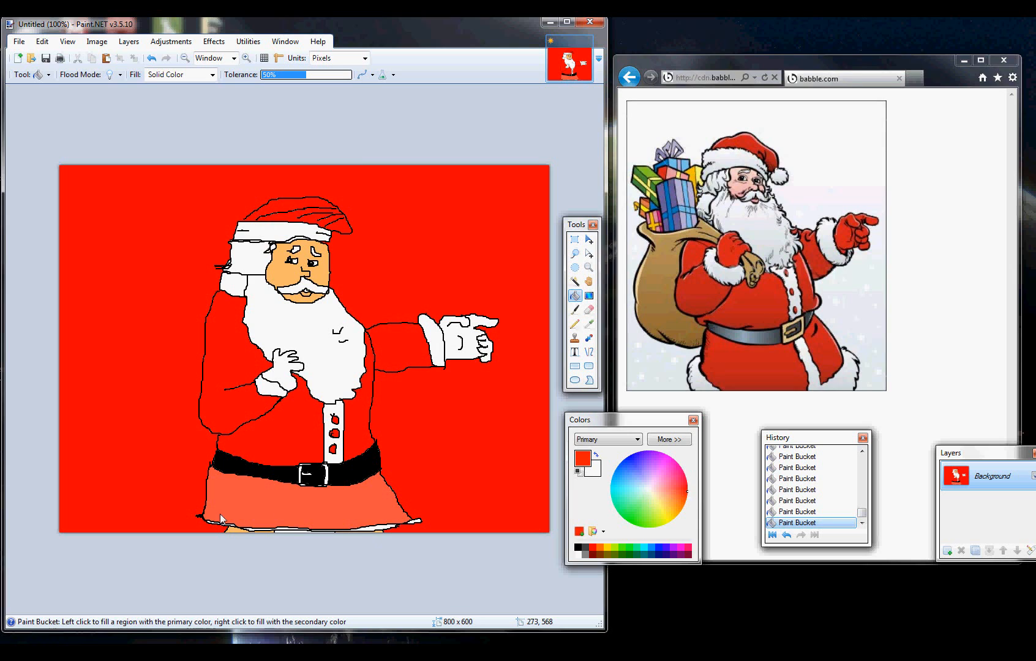